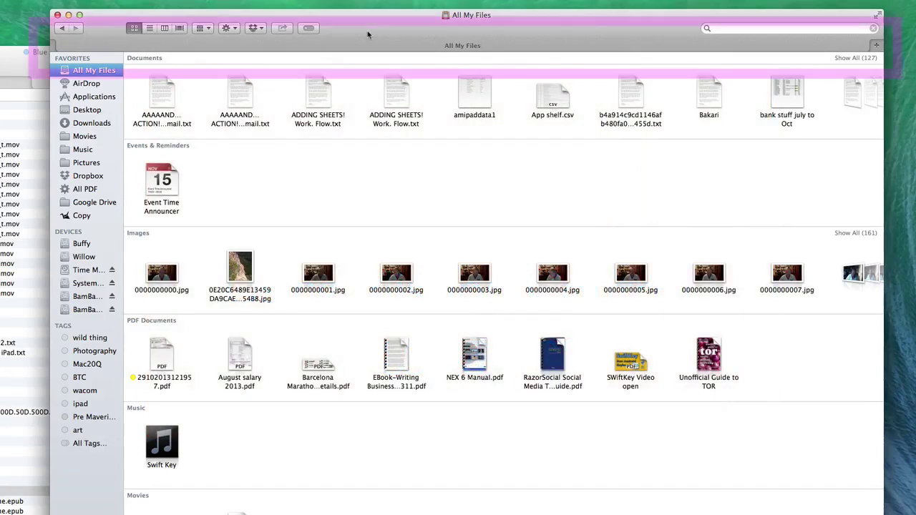
Open a new Finder tab showing the Movies folder and open its Android videos folder in another tab.
key("super+t")
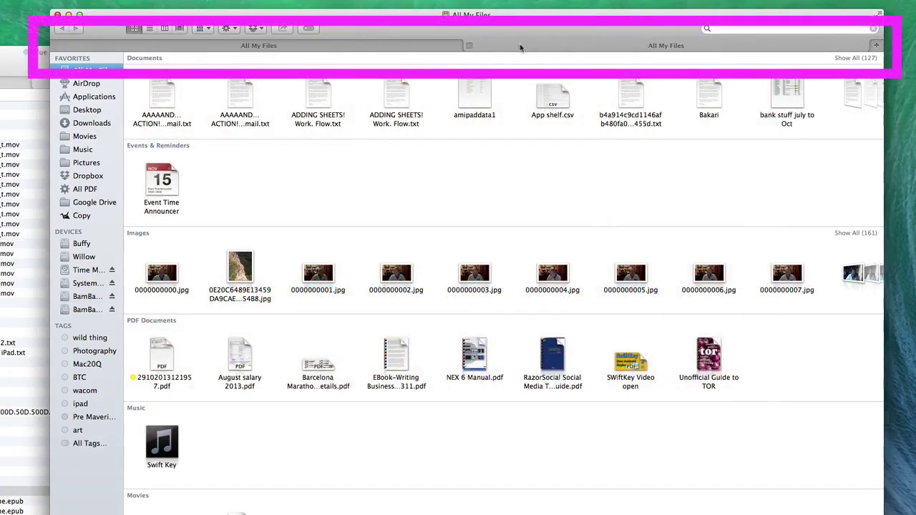
left_click(93, 136)
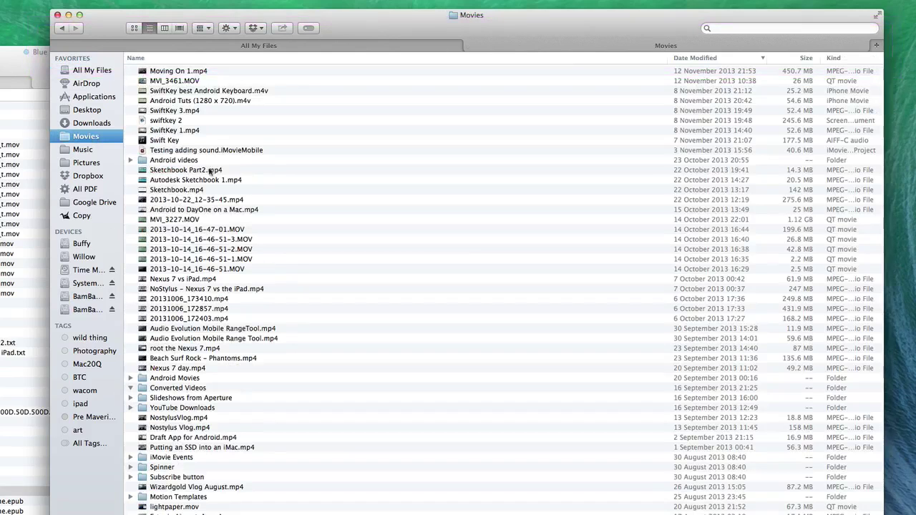
right_click(145, 164)
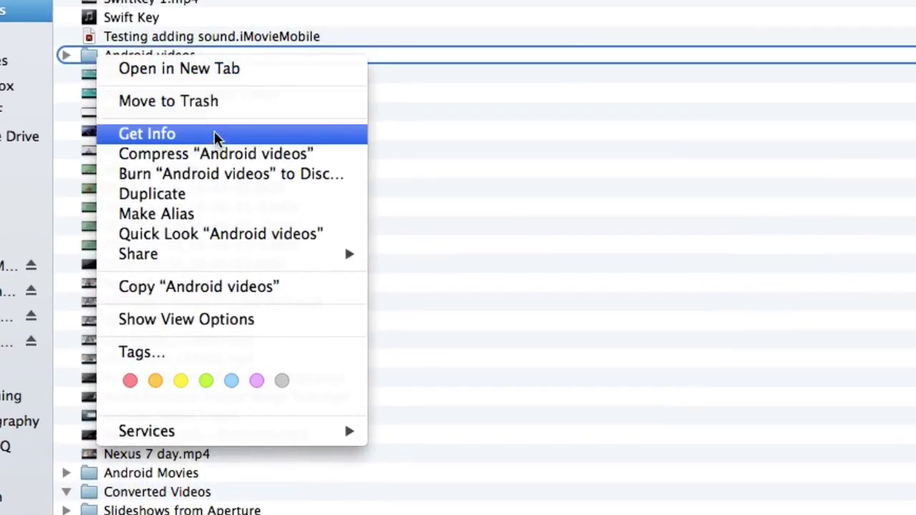
left_click(232, 67)
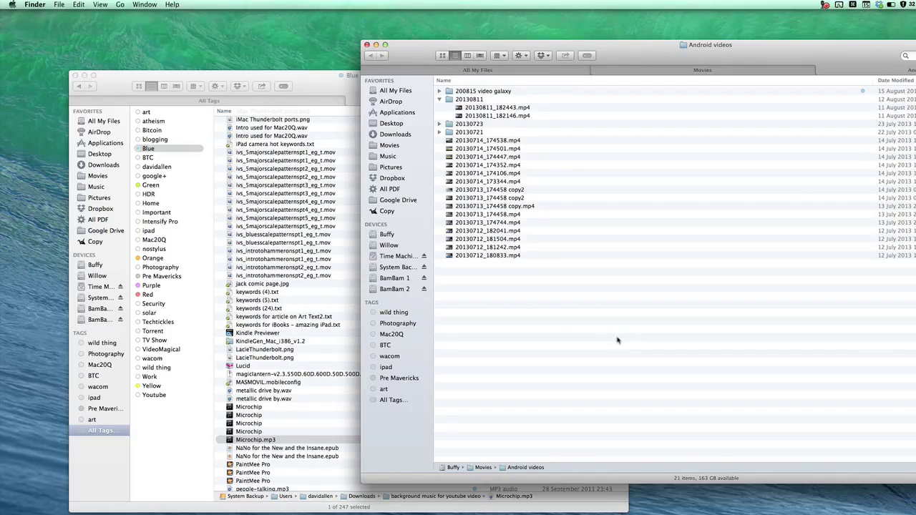
Merge all open Finder windows into one tabbed window and show the Blue tag's files in column view.
left_click(142, 5)
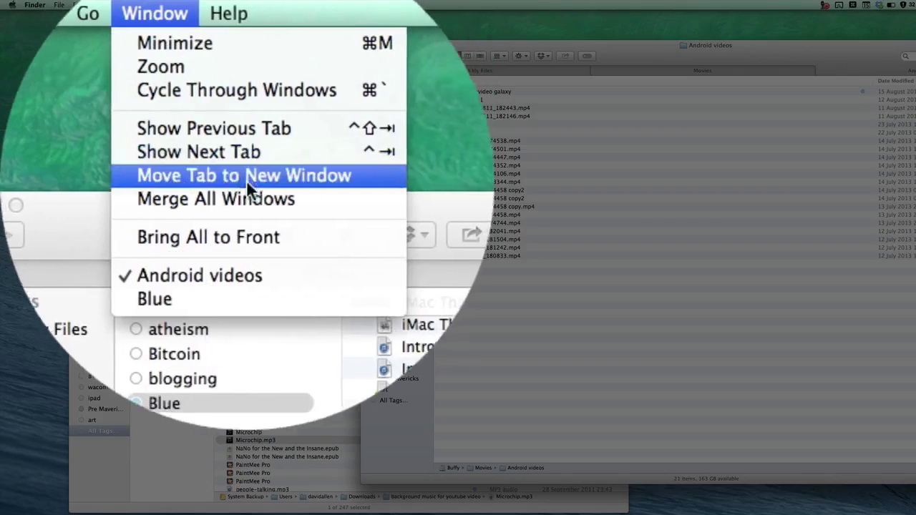
left_click(182, 73)
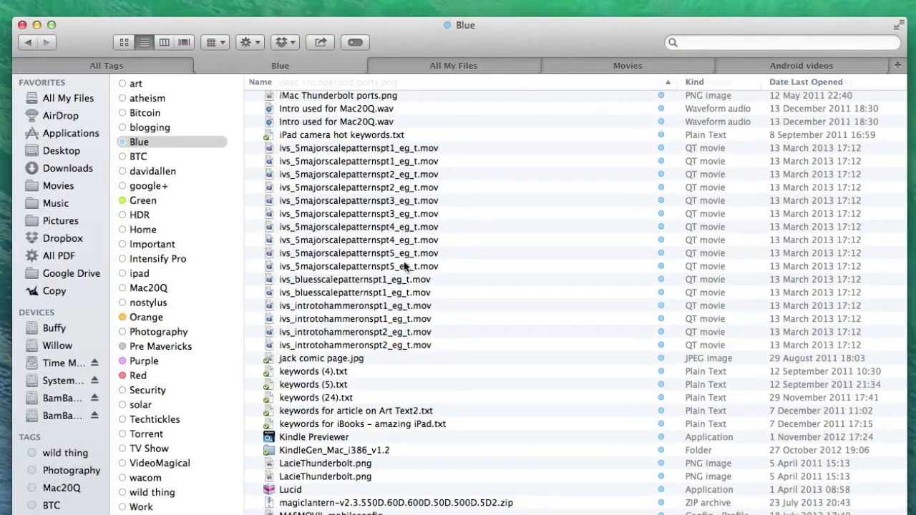
left_click(159, 44)
Go through the All My Files and Movies tabs, and set the Android videos tab to Cover Flow view.
left_click(433, 67)
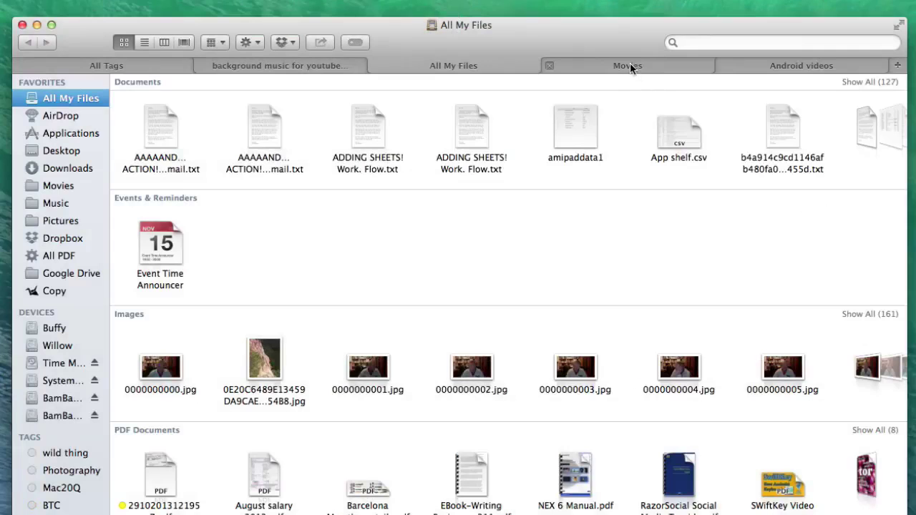
left_click(630, 67)
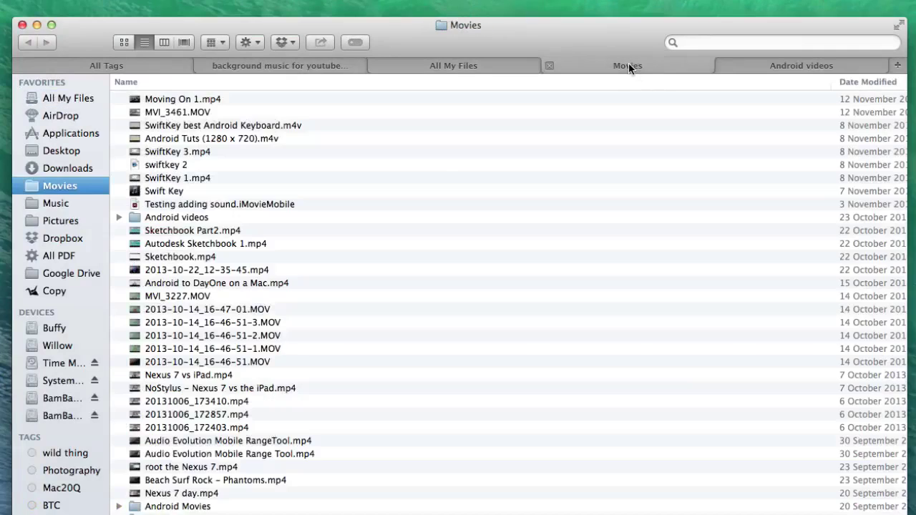
left_click(801, 65)
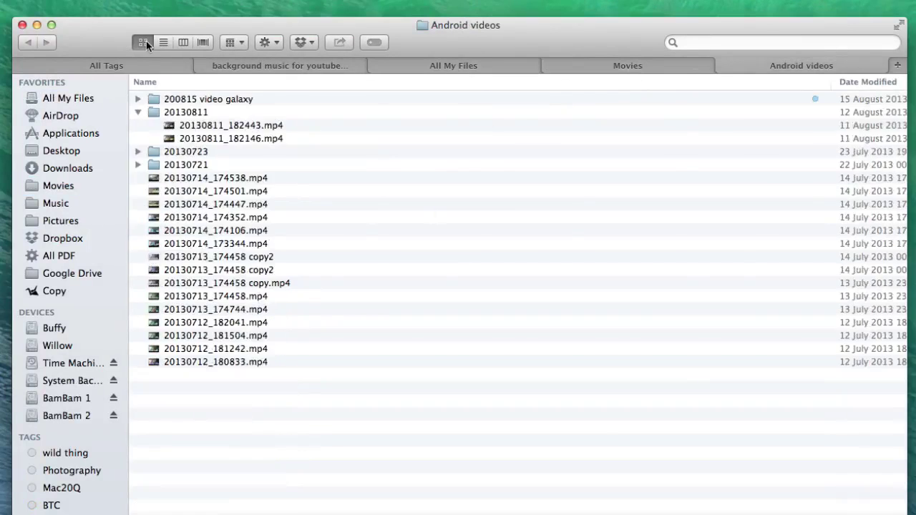
left_click(143, 42)
left_click(203, 43)
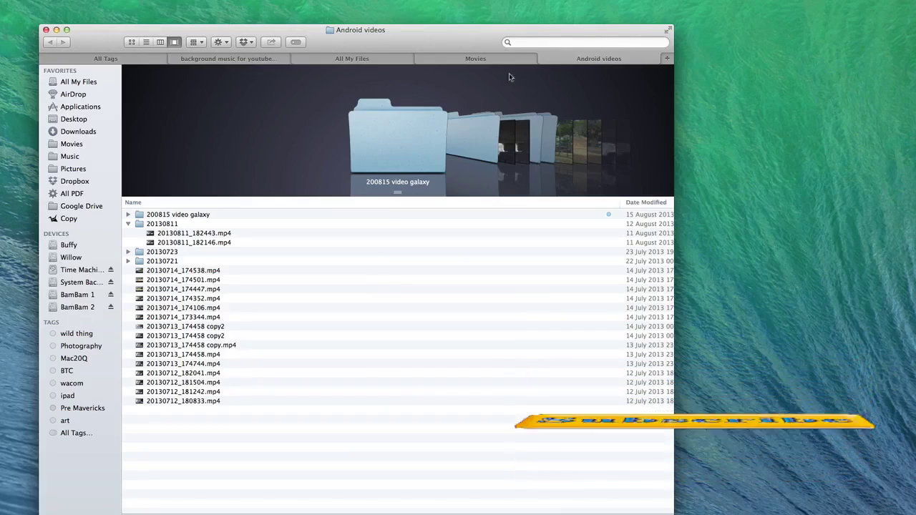
Detach the Android videos tab into its own window and put it back among the Movies window's tabs.
left_click_drag(563, 63, 762, 122)
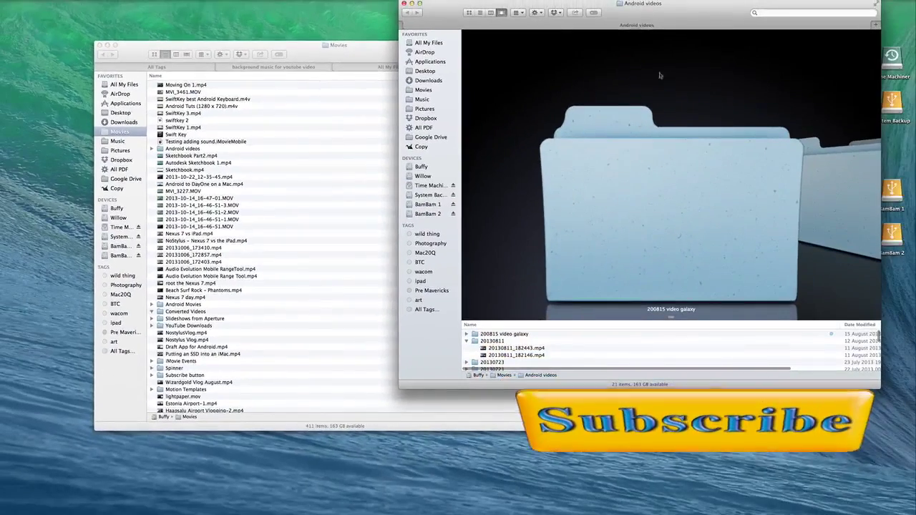
left_click_drag(716, 8, 629, 55)
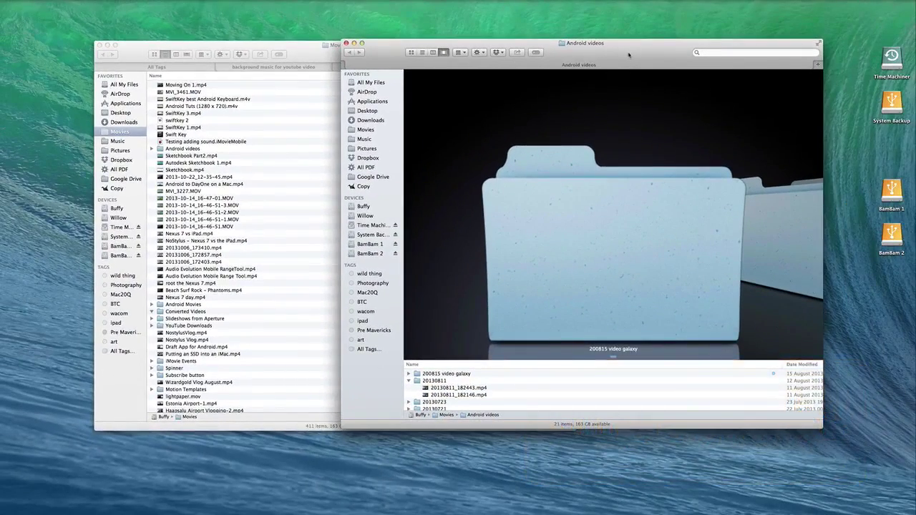
left_click_drag(629, 54, 515, 66)
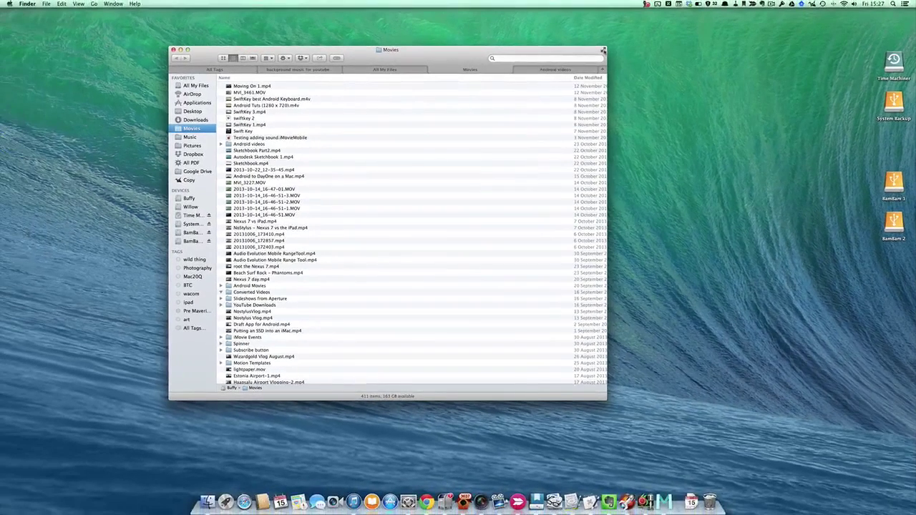
Make the Finder window full screen and switch through its tabs.
left_click(603, 50)
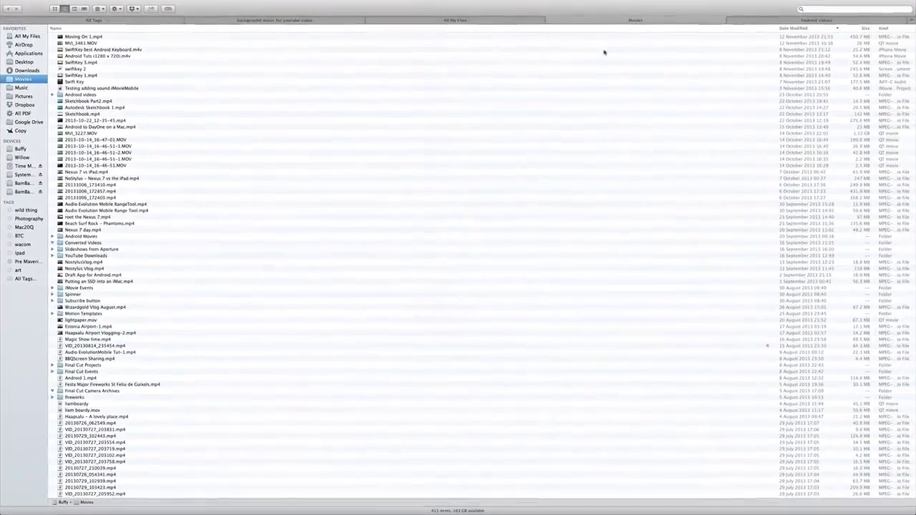
left_click(381, 22)
left_click(94, 20)
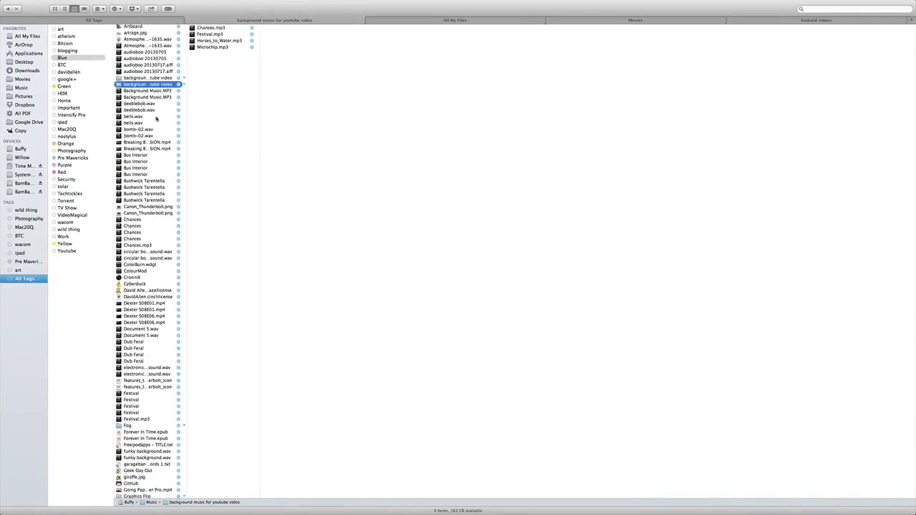
Show an overview of the open Finder windows and bring the All My Files window to the front.
key("ctrl+Up")
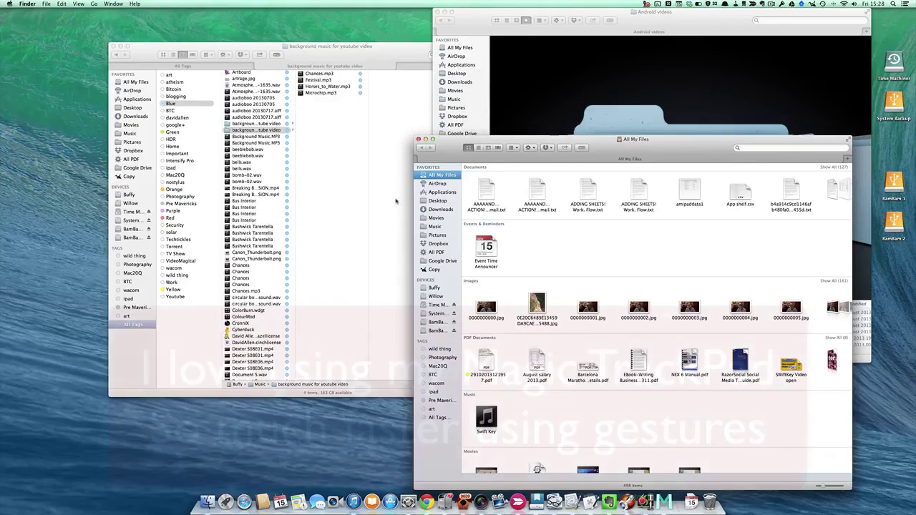
key("ctrl+Down")
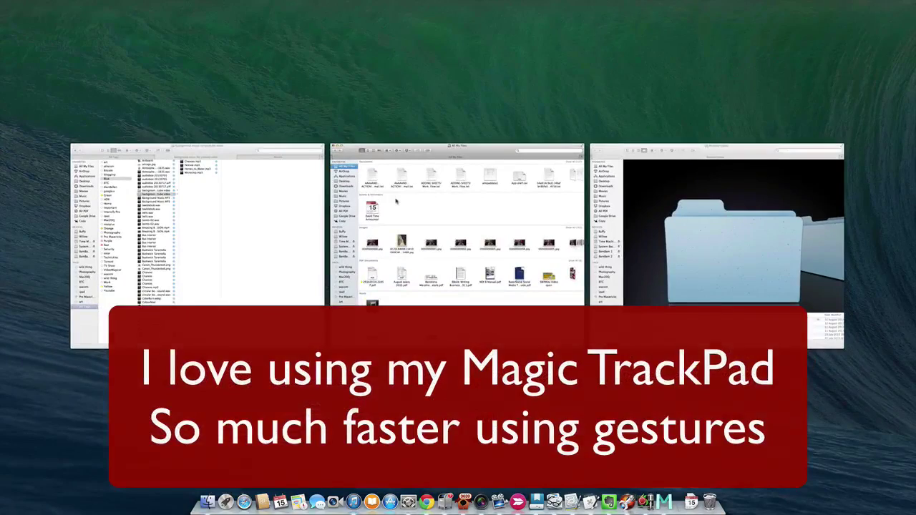
left_click(457, 163)
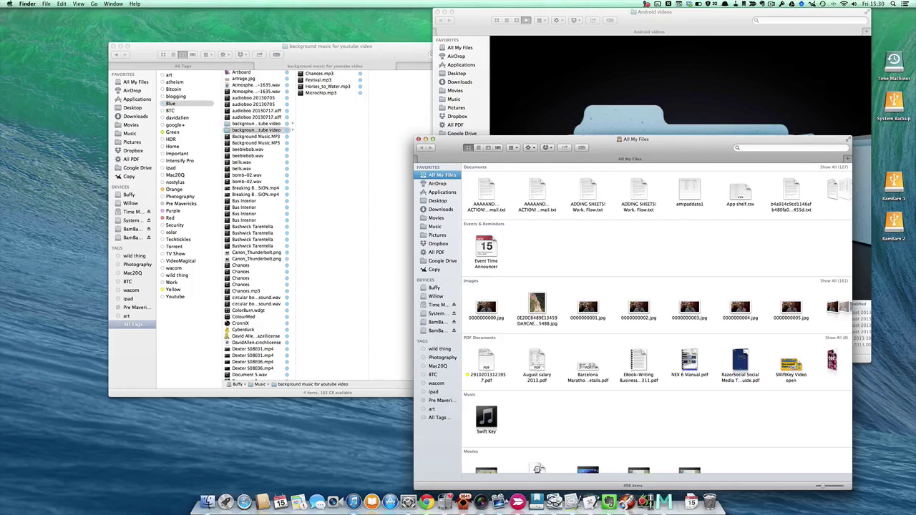
Bring the Mac OS X Mavericks Finder tips document into view and add the tag Youtube to it.
left_click_drag(0, 172, 378, 57)
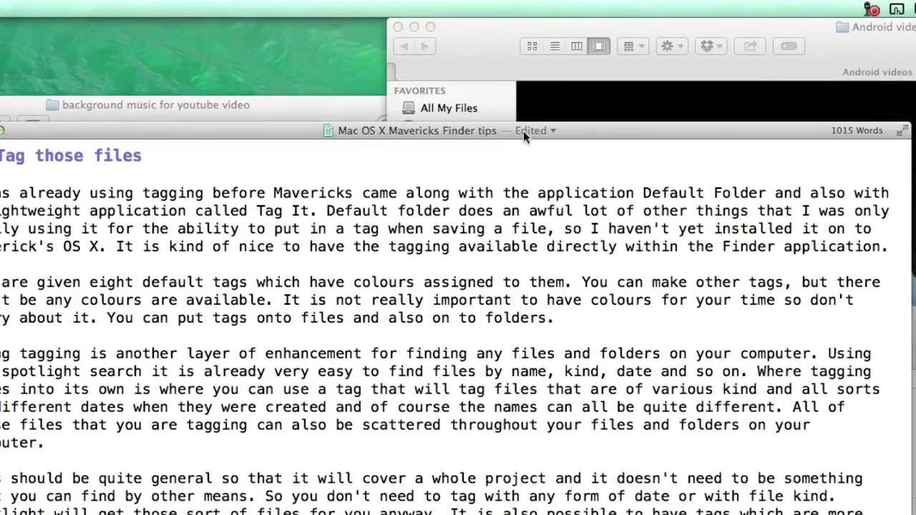
left_click(523, 131)
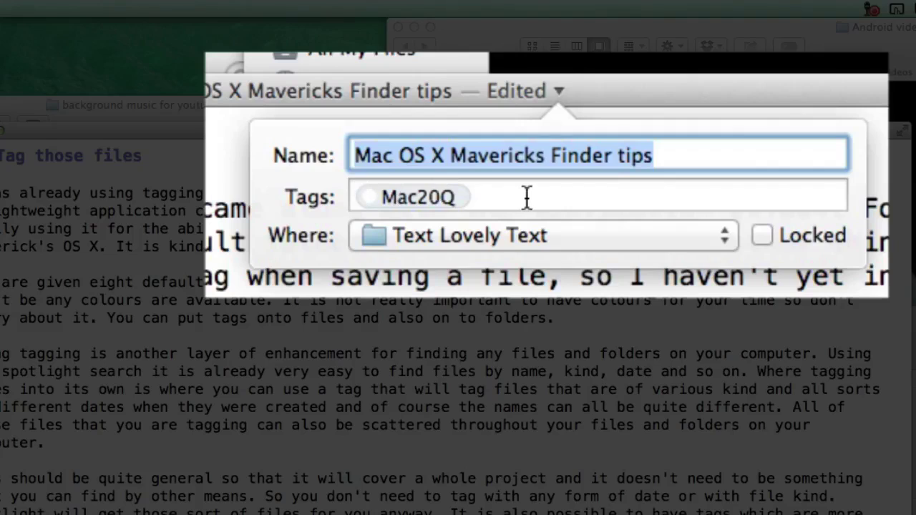
left_click(526, 197)
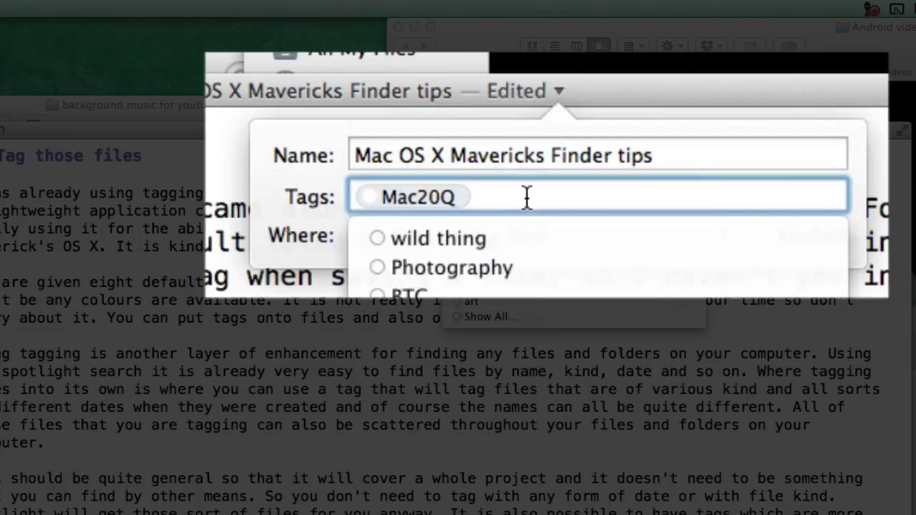
type("Youtube")
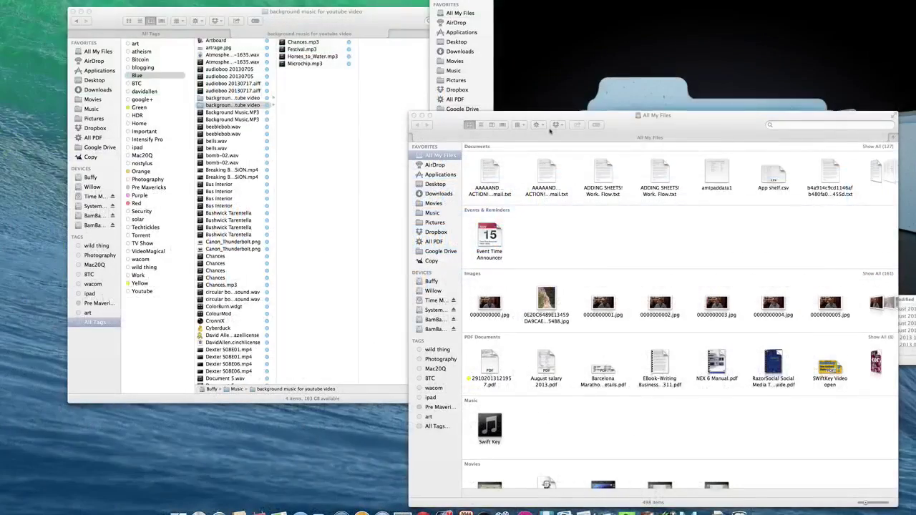
Search This Mac for files with the Youtube tag from the All My Files window and select Mac OS X Mavericks Finder tips.
left_click_drag(687, 126, 484, 69)
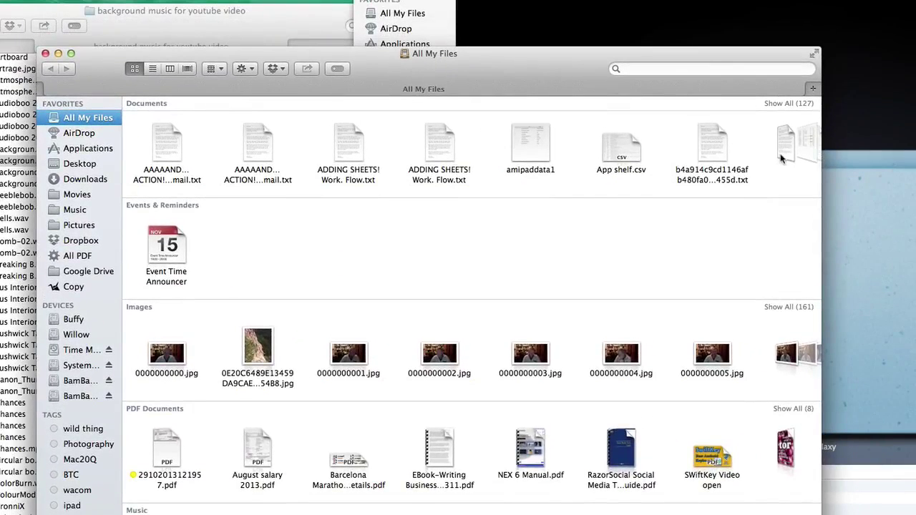
left_click(655, 68)
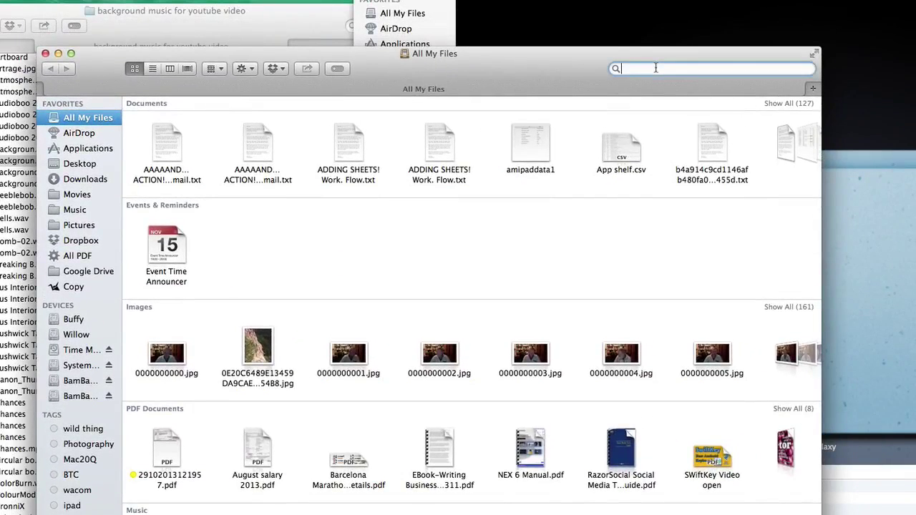
type("you")
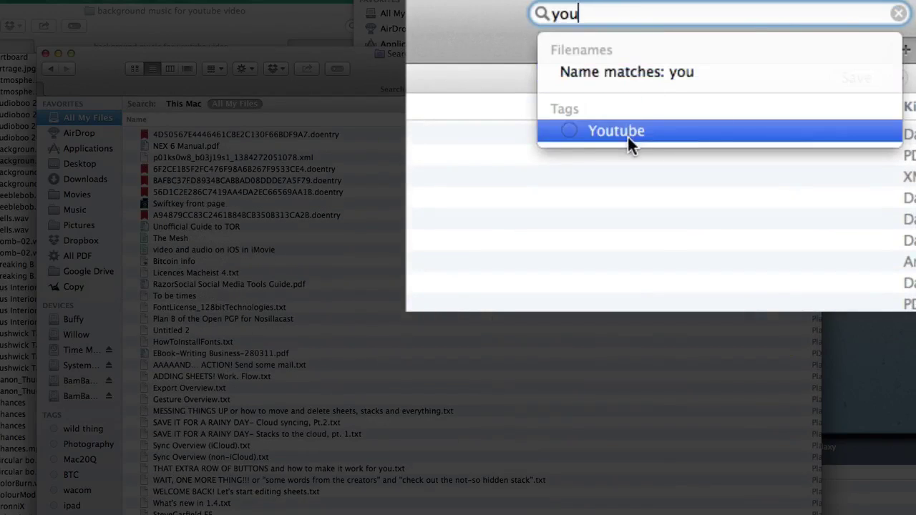
type("t")
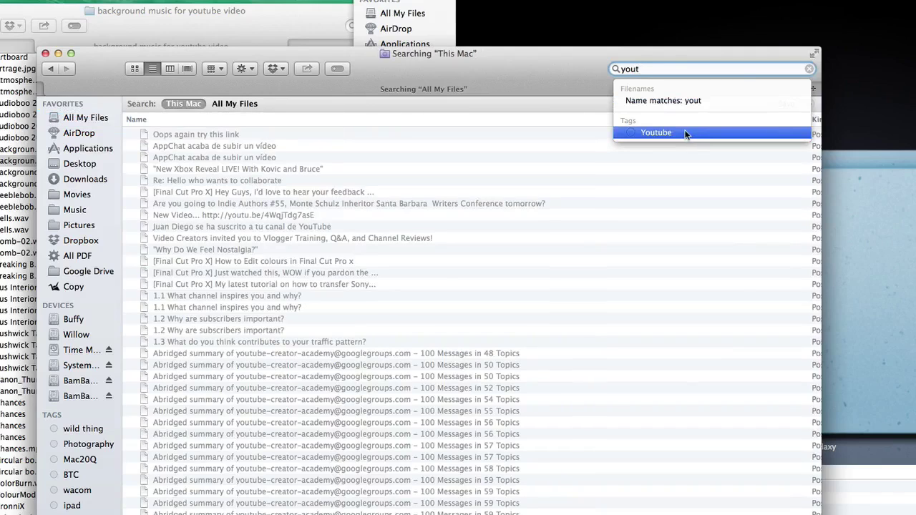
left_click(685, 133)
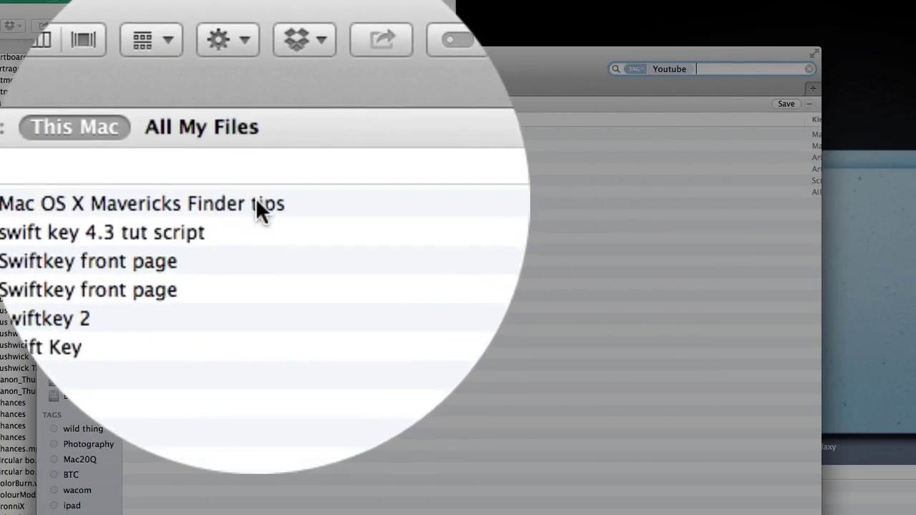
left_click(256, 134)
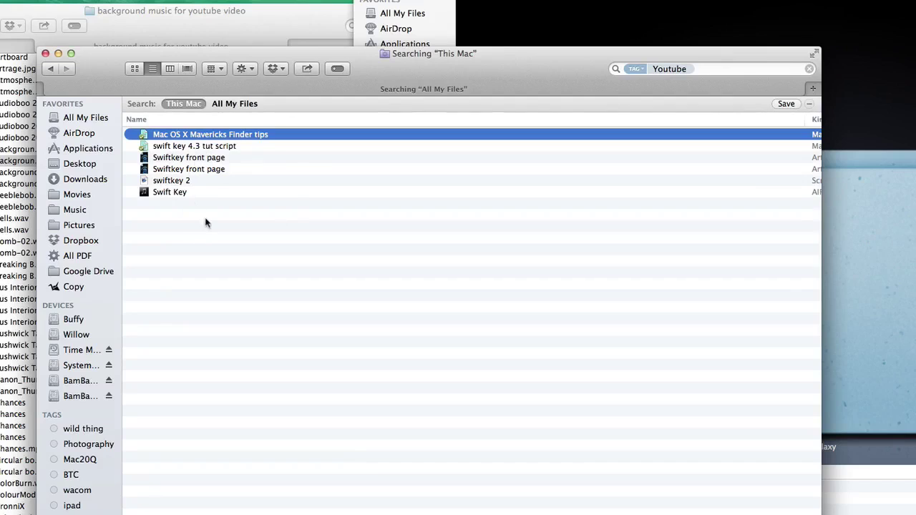
View the tags assigned to the second Swiftkey front page file and close the tag list.
left_click(206, 170)
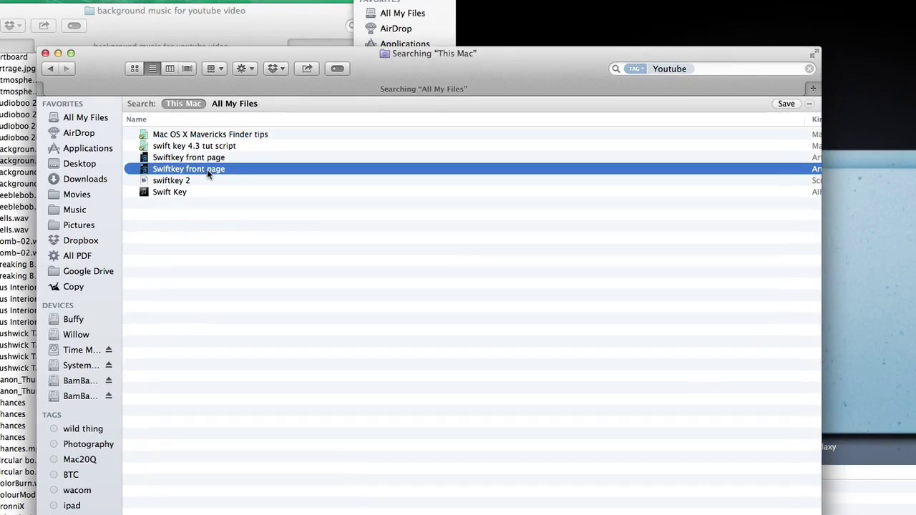
right_click(252, 176)
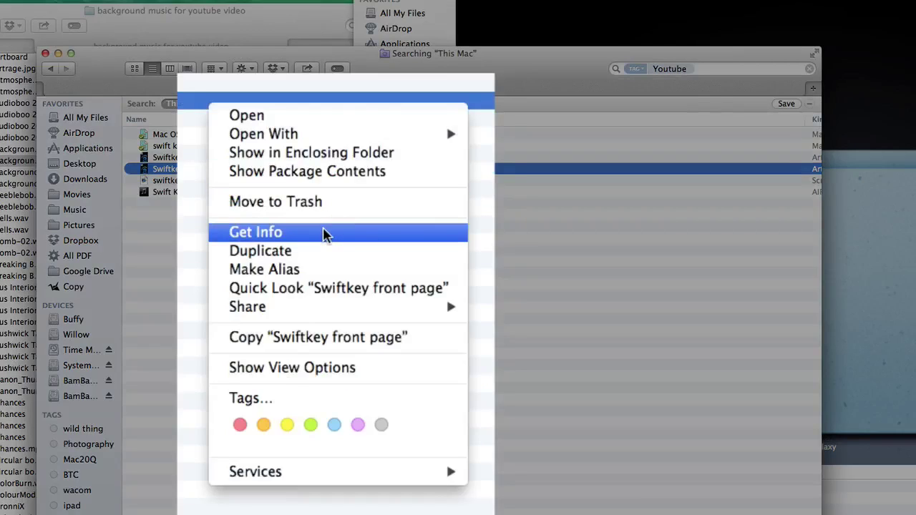
left_click(250, 398)
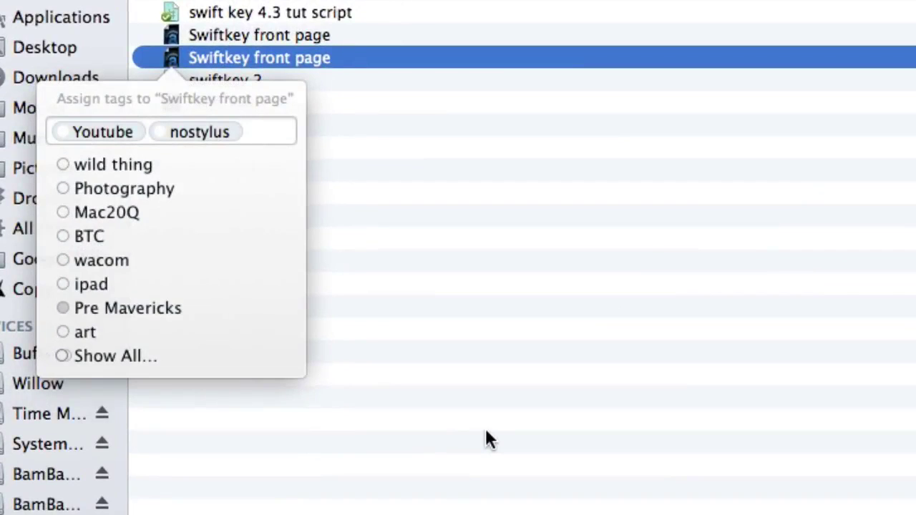
left_click(486, 432)
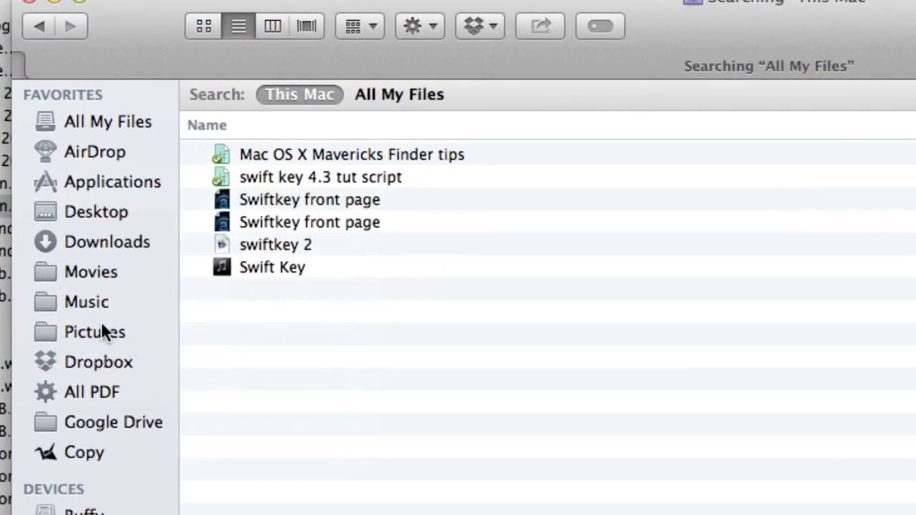
Open the Pictures folder and assign the Photography tag to the JPegs folder.
left_click(118, 319)
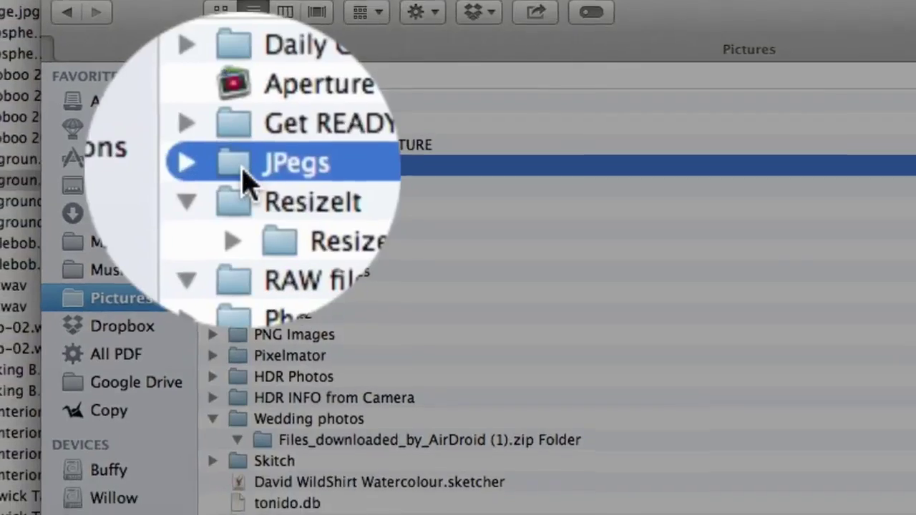
left_click_drag(227, 192, 212, 514)
left_click_drag(279, 398, 195, 506)
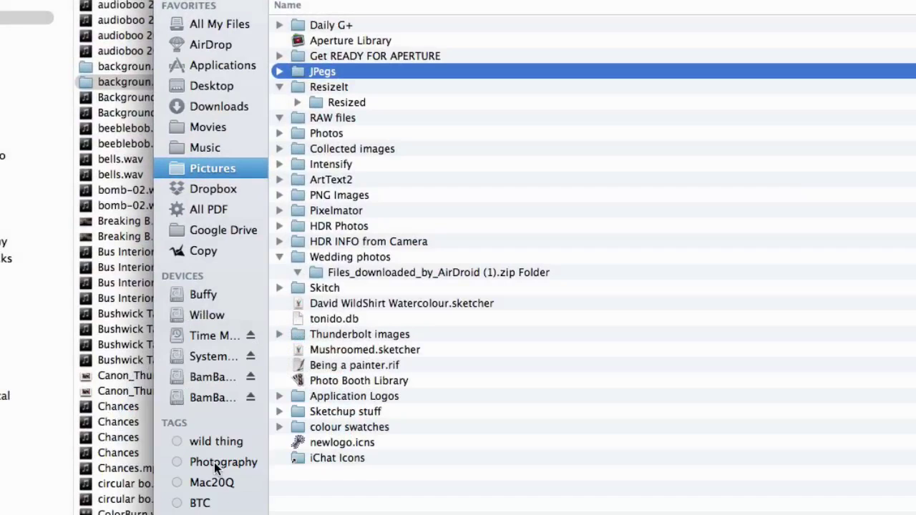
View the tags assigned to the JPegs folder and to its first image, dated 2012-04-09, and close the tag list.
right_click(292, 72)
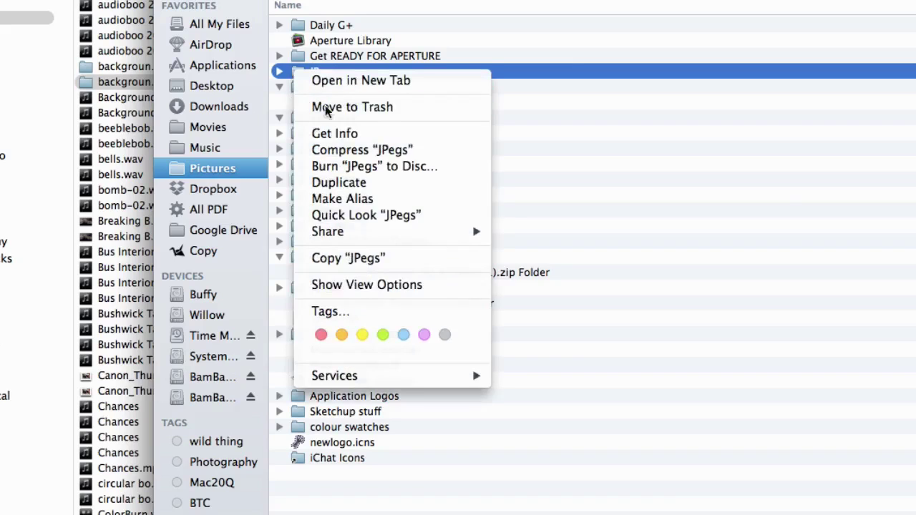
left_click(365, 309)
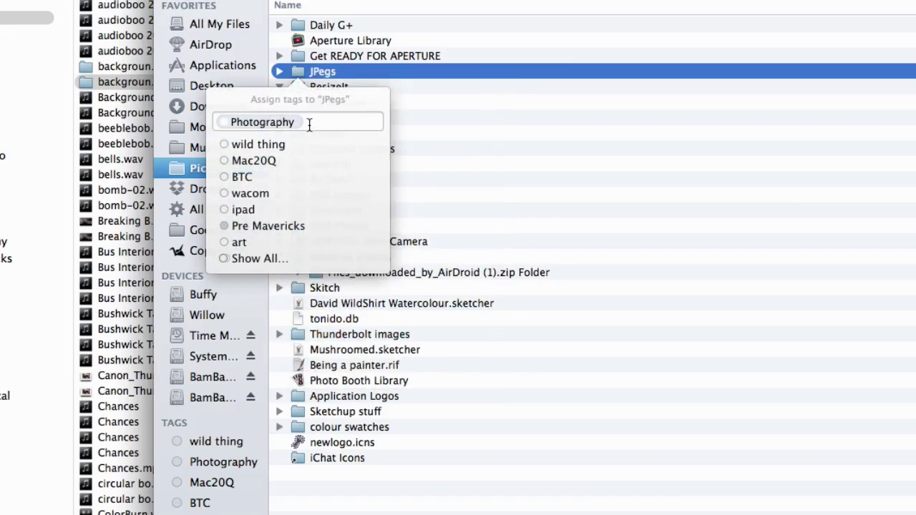
key("Return")
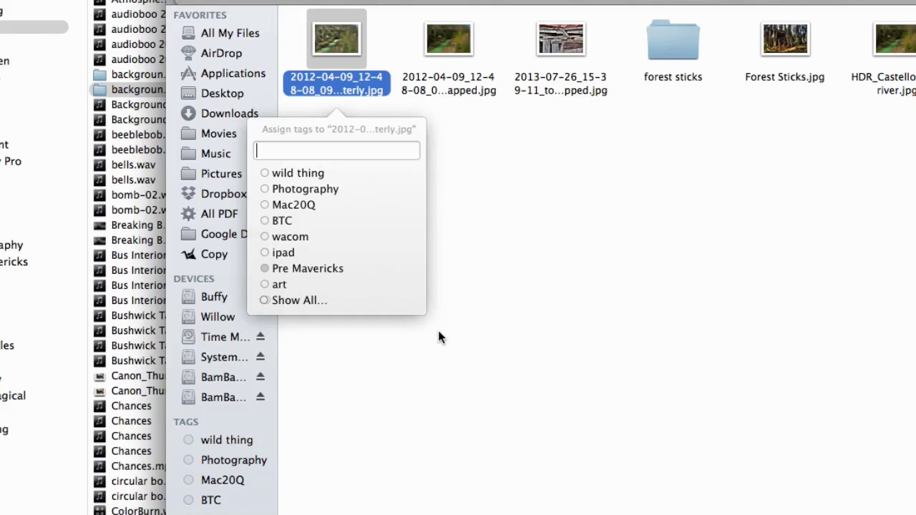
left_click(440, 336)
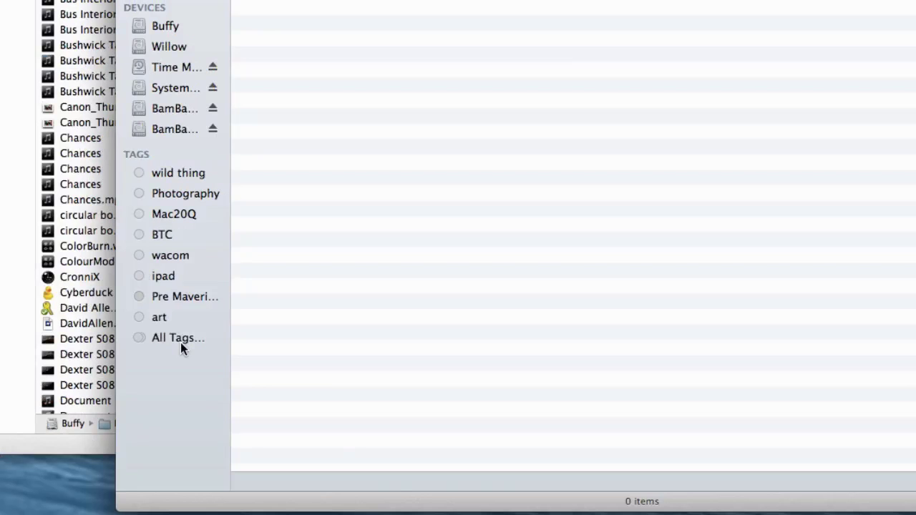
Show the full list of tags and browse the files tagged google+ and Photography.
left_click(177, 339)
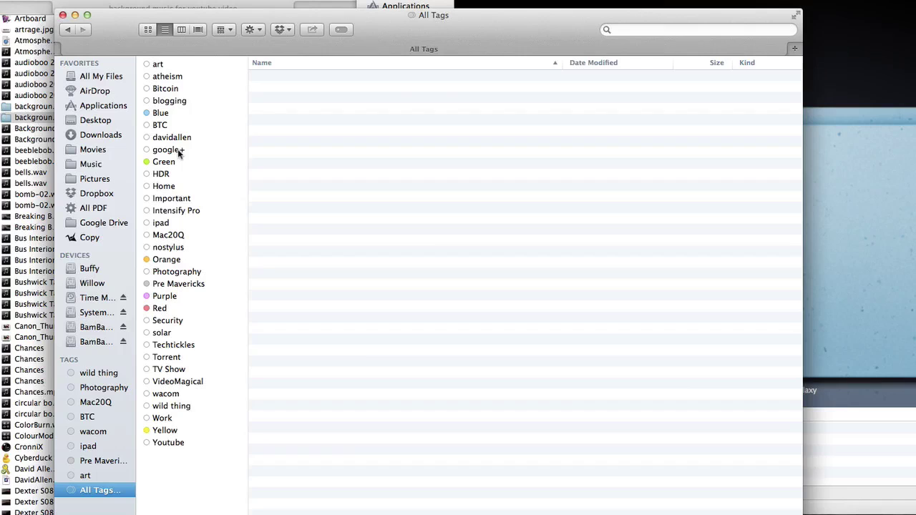
left_click(173, 133)
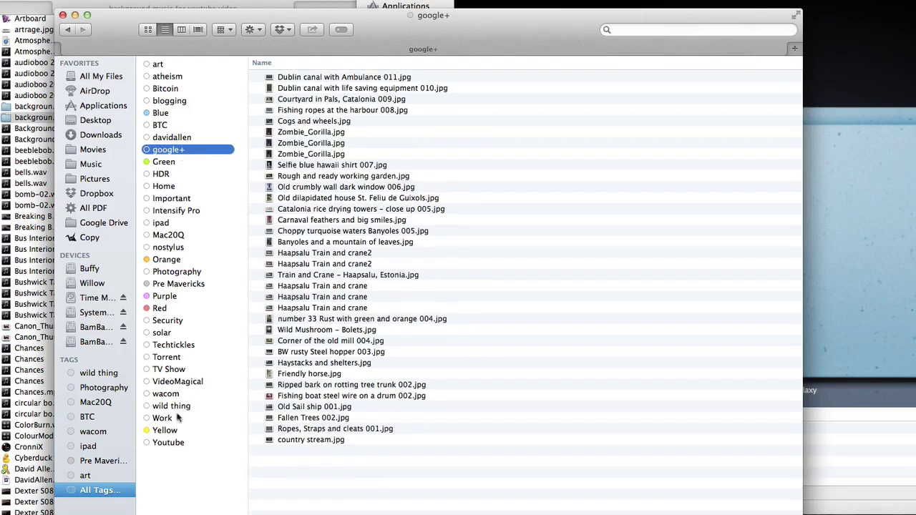
left_click(180, 274)
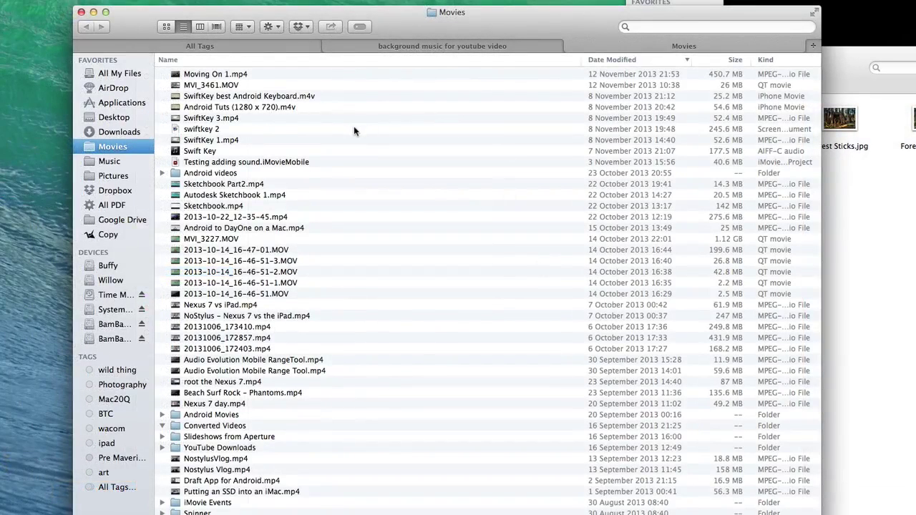
View the All Tags tab and return to the Movies tab.
left_click(246, 44)
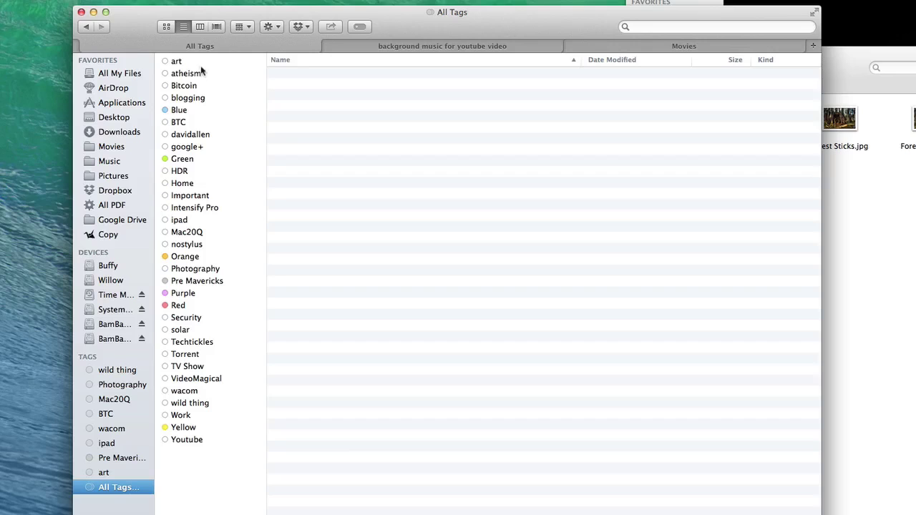
left_click(623, 48)
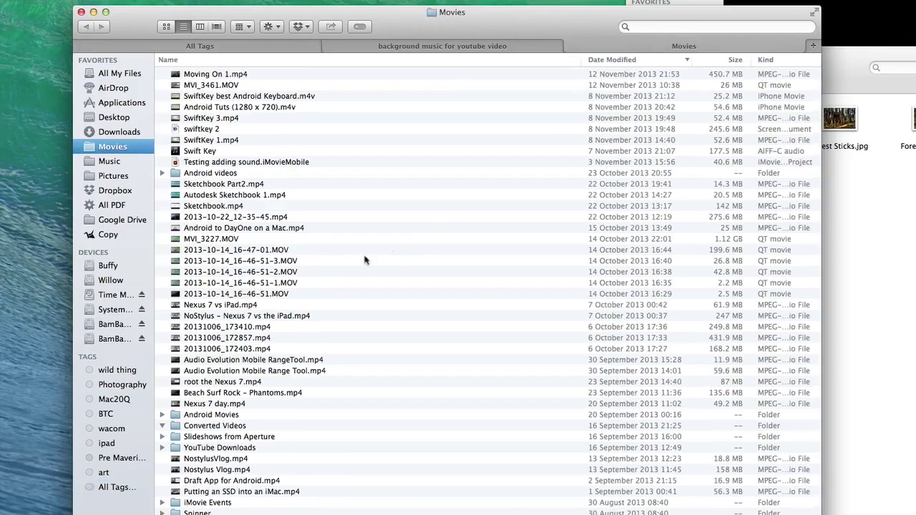
Create an Android tag and assign it to the Movies files from Moving On 1.mp4 through Swift Key, expanding the list to show all tags.
left_click_drag(214, 153, 238, 75)
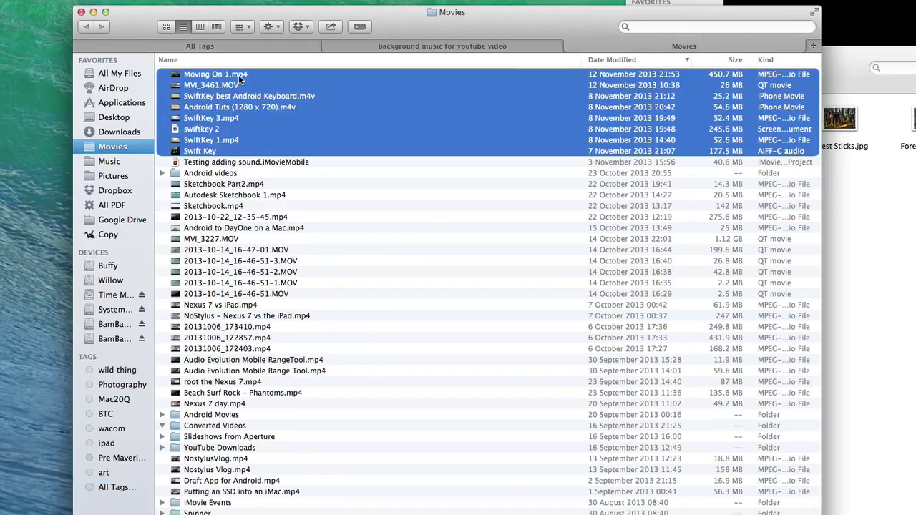
right_click(332, 96)
left_click(406, 298)
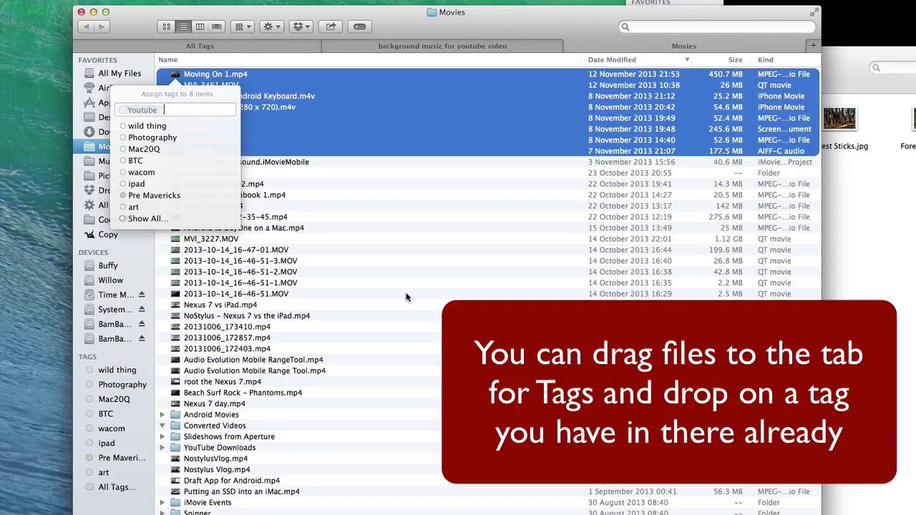
type("A")
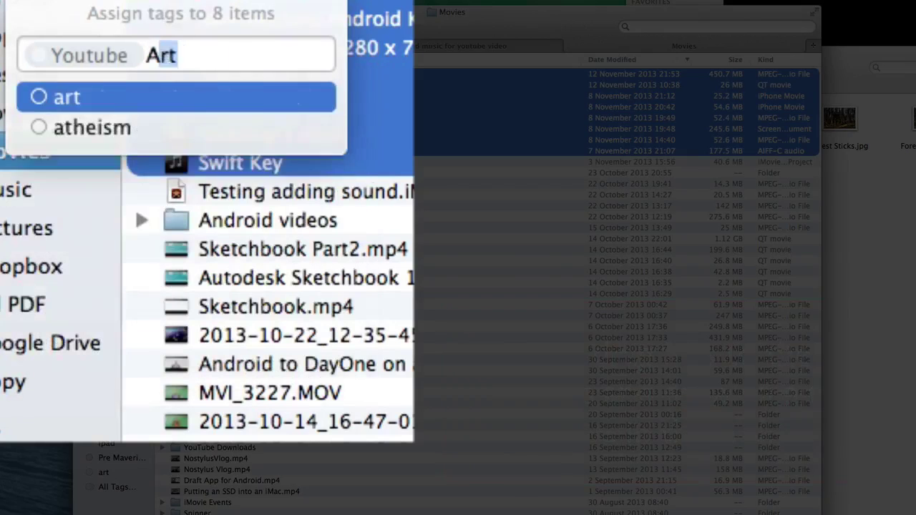
type("ndroid")
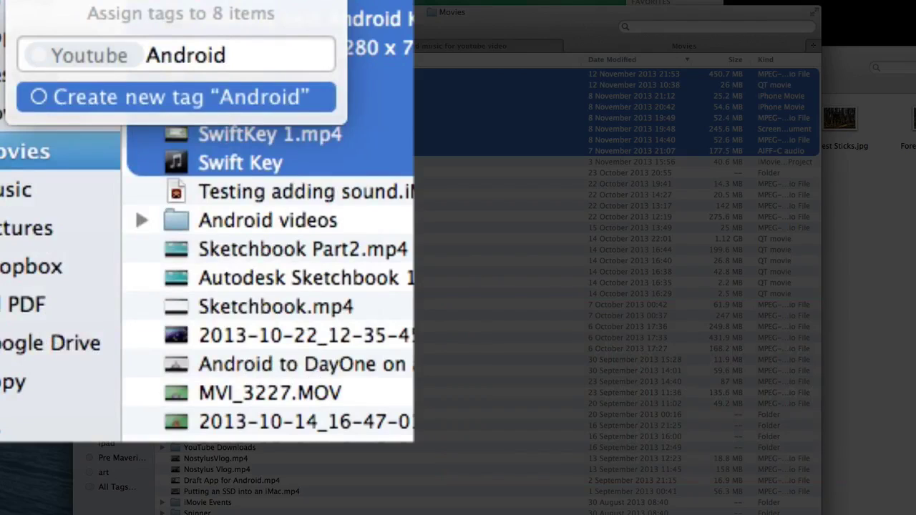
key("Return")
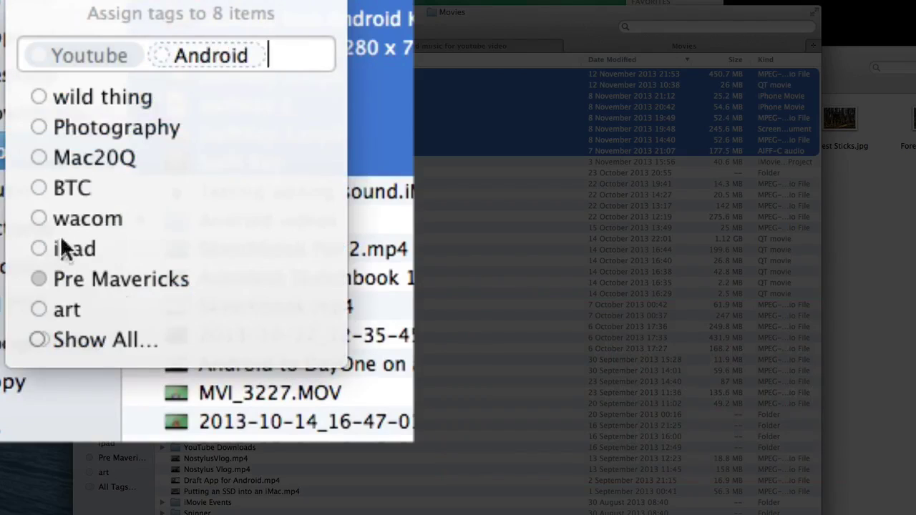
left_click(116, 338)
scroll(127, 322, "down", 10)
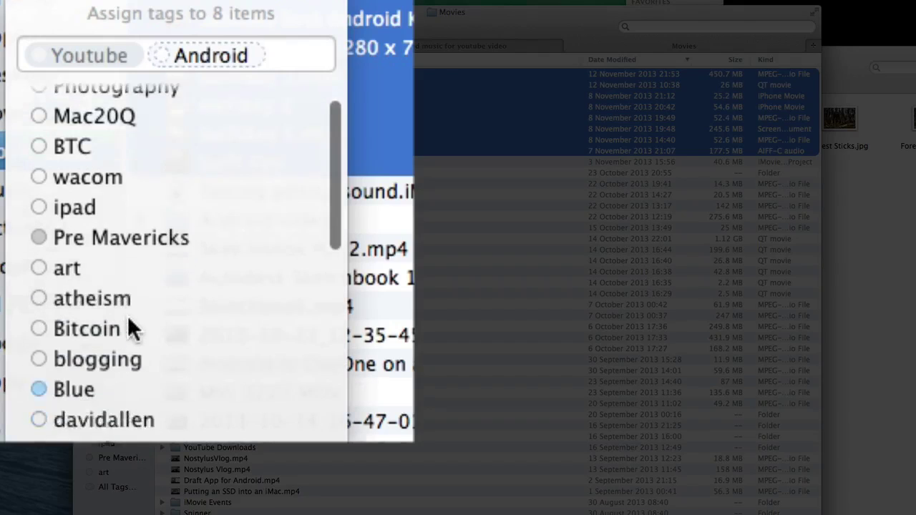
key("Return")
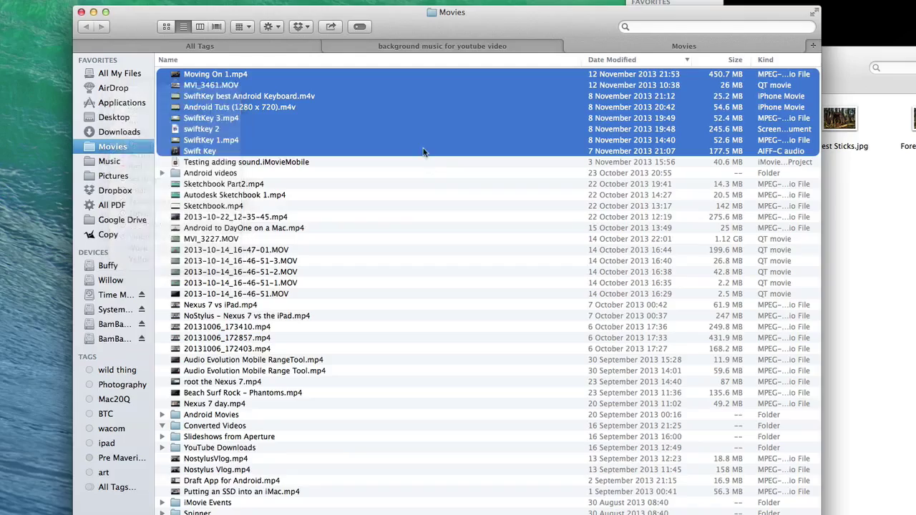